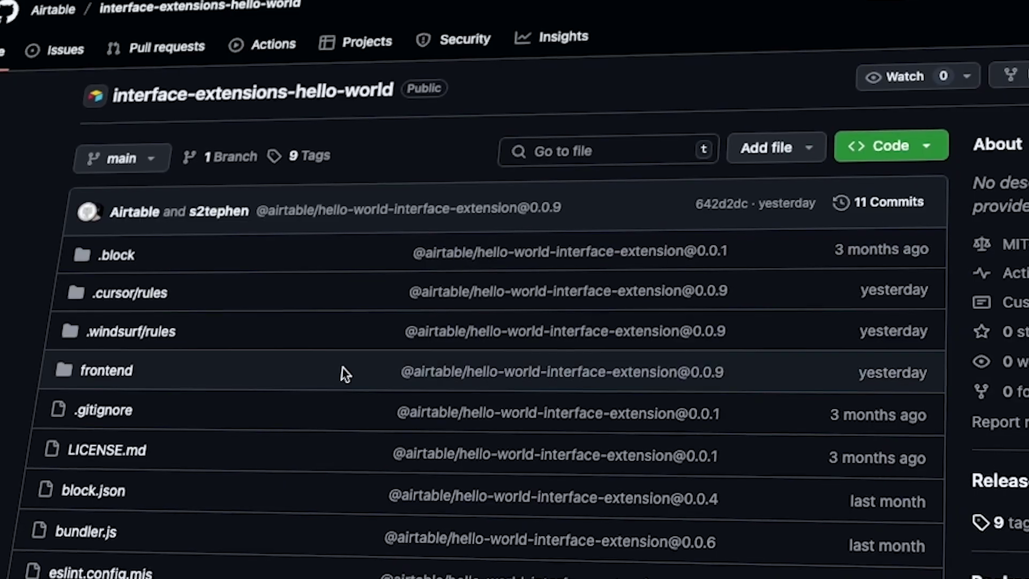
# Step: Open .cursor/rules/interface-extensions.mdc in the hello-world repository and scroll through its code
pyautogui.click(135, 295)
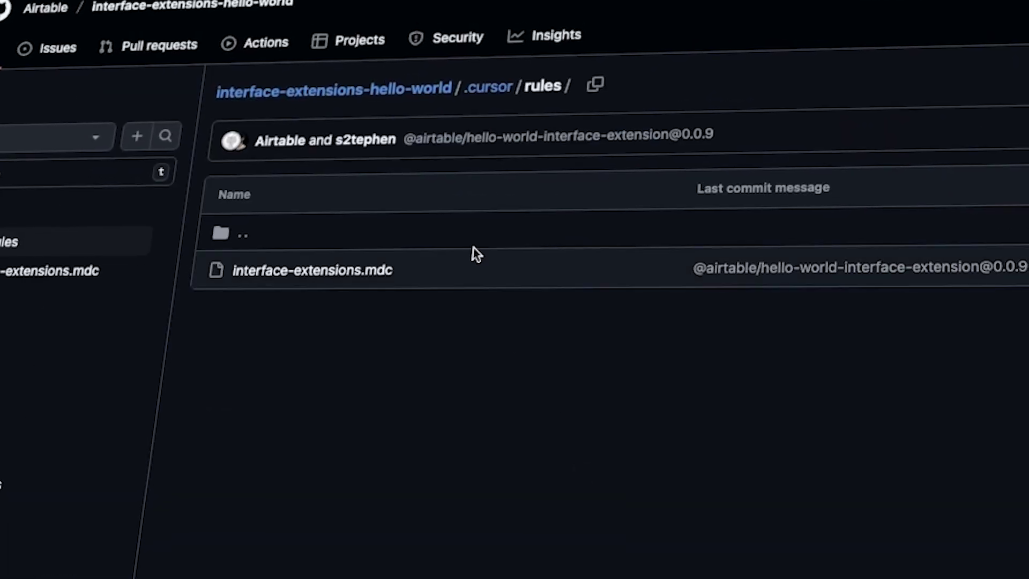
pyautogui.click(316, 268)
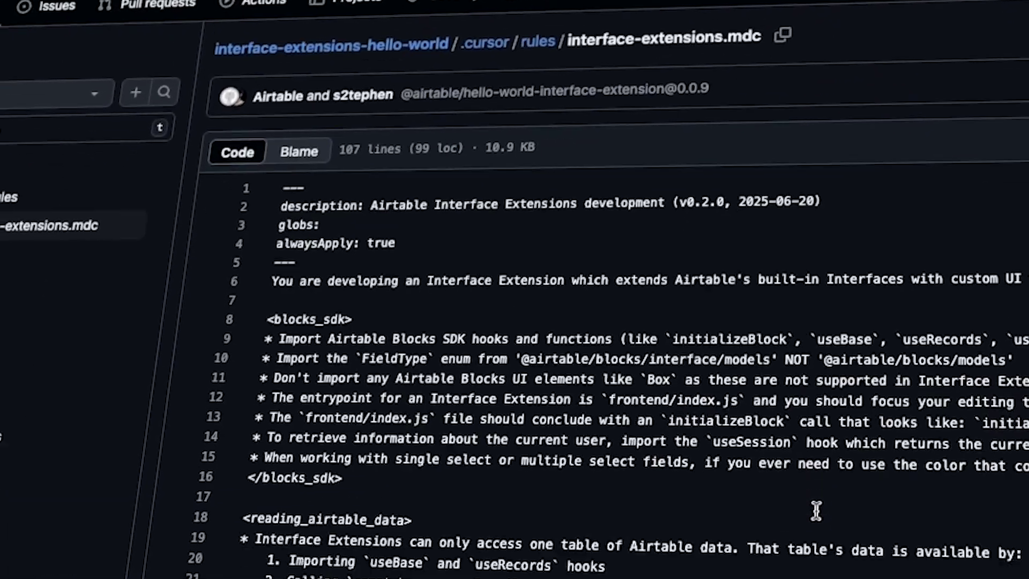
pyautogui.scroll(-4, 815, 510)
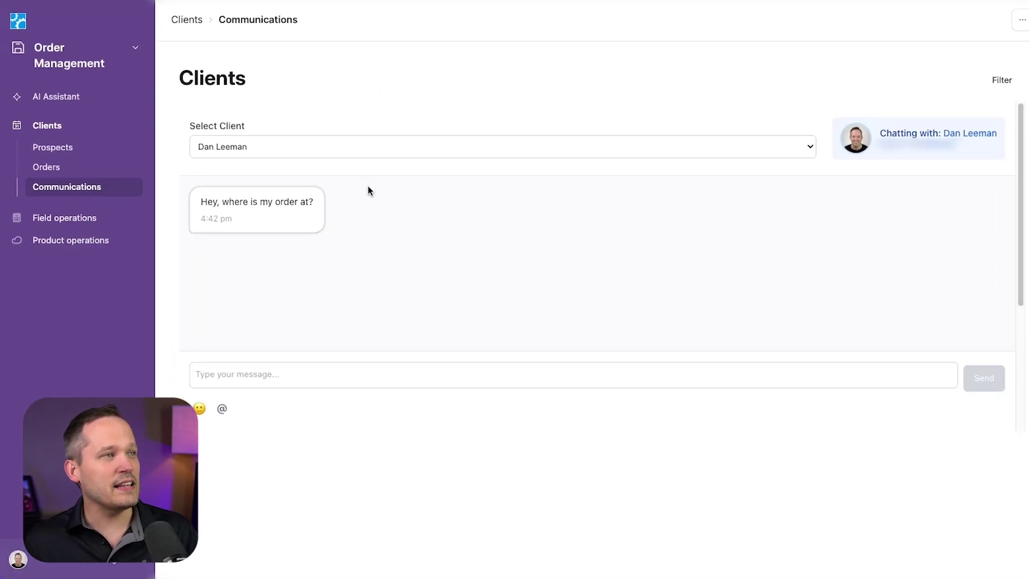
pyautogui.click(357, 152)
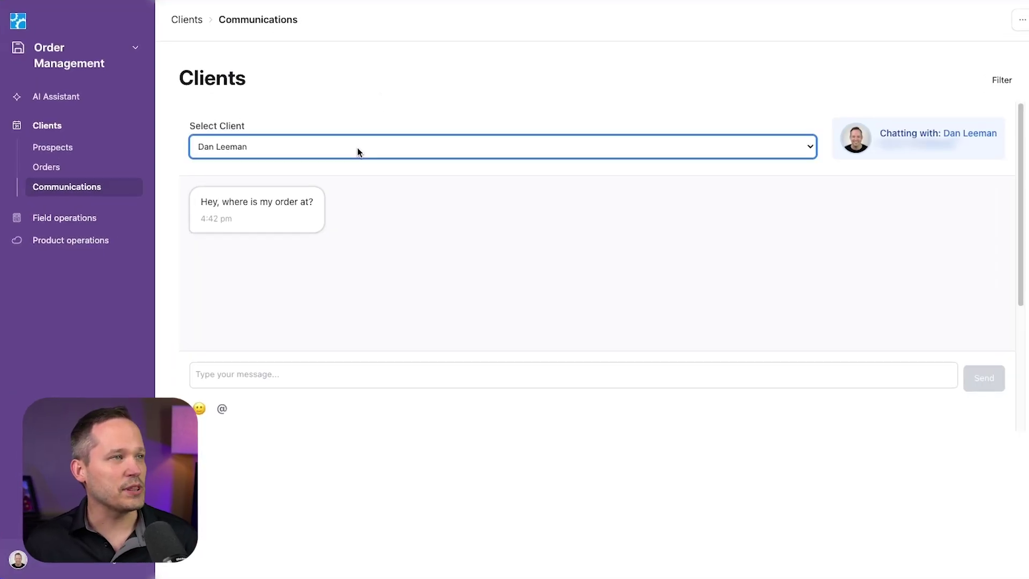
pyautogui.click(964, 138)
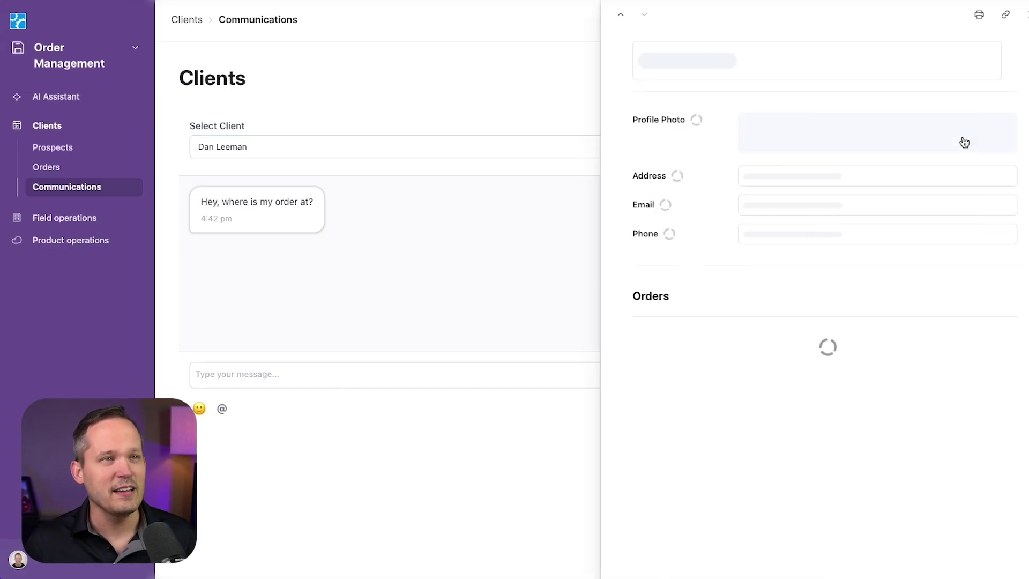
pyautogui.scroll(-1, 916, 207)
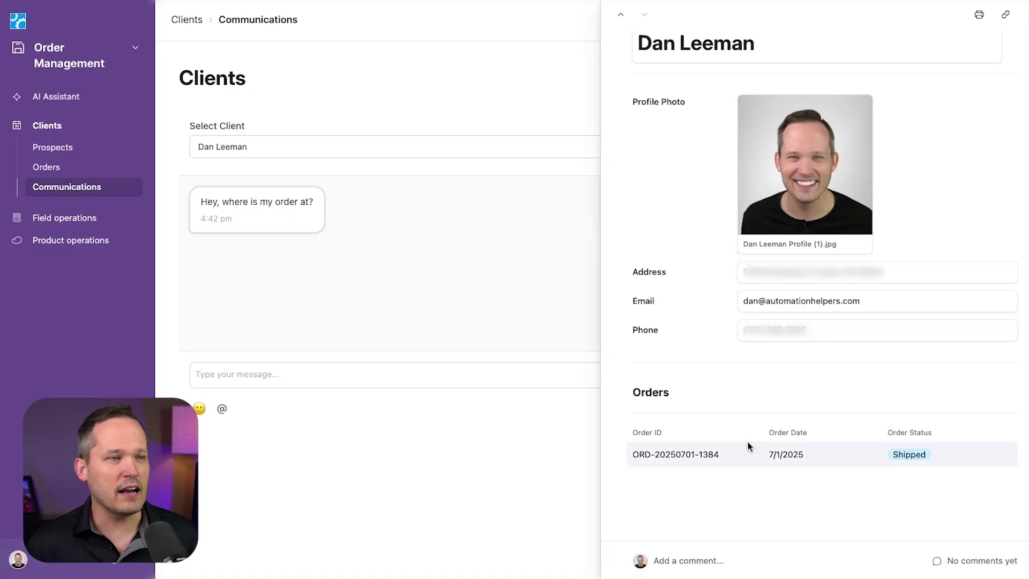
pyautogui.press('Escape')
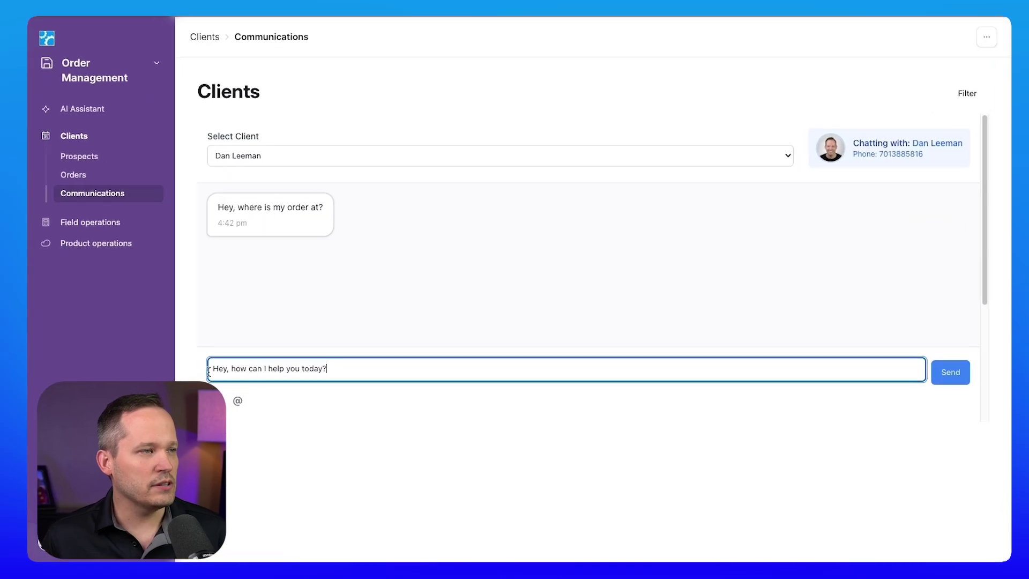
pyautogui.click(990, 390)
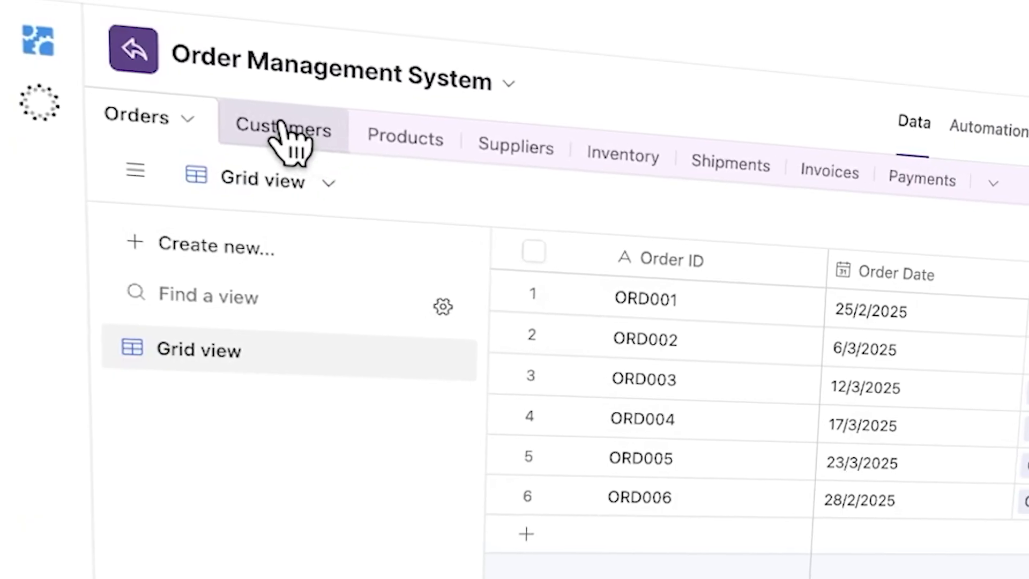
pyautogui.click(263, 122)
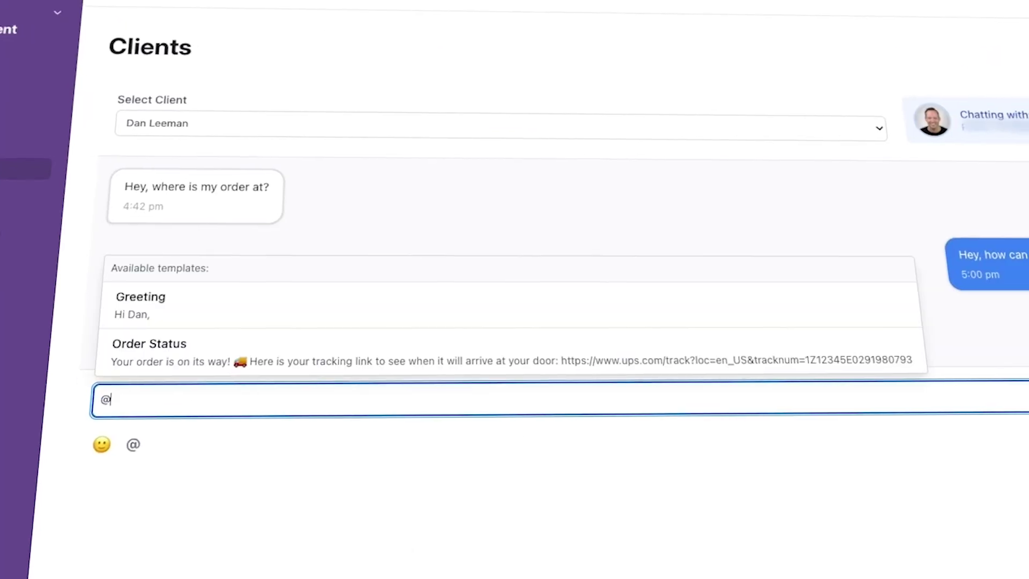
pyautogui.write('or')
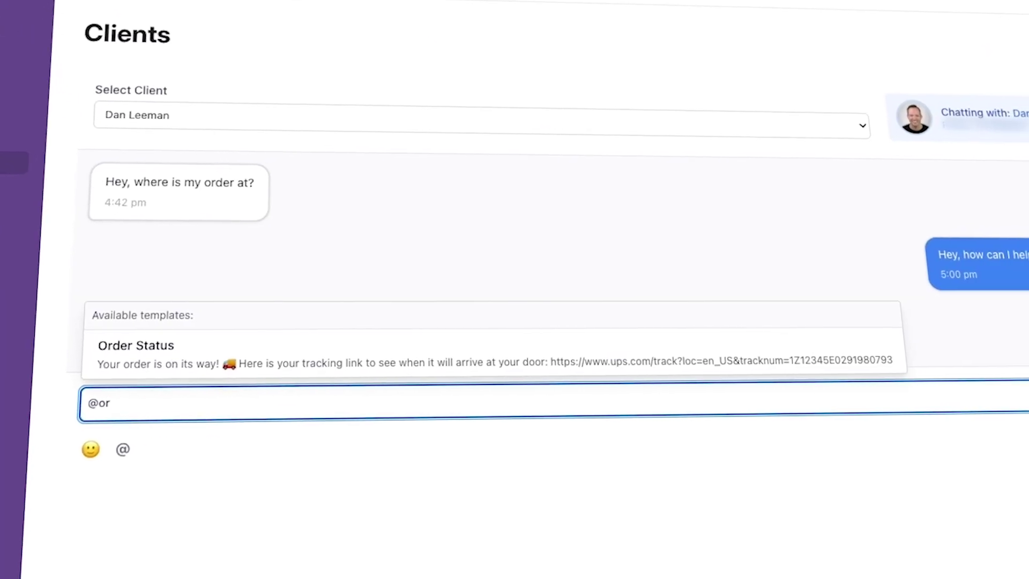
pyautogui.press('Return')
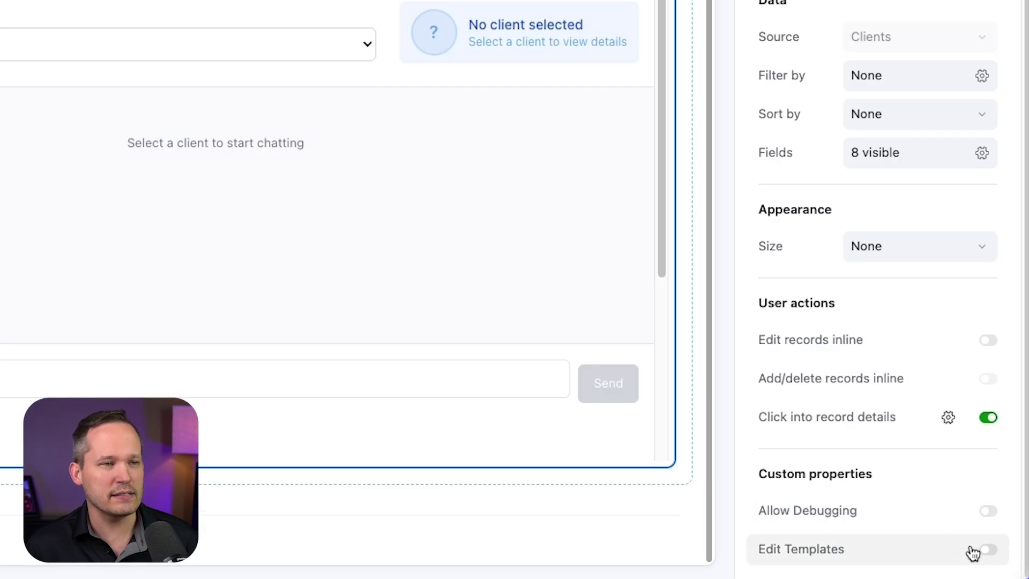
# Step: Switch on the Edit Templates custom property for the chat extension
pyautogui.click(1003, 558)
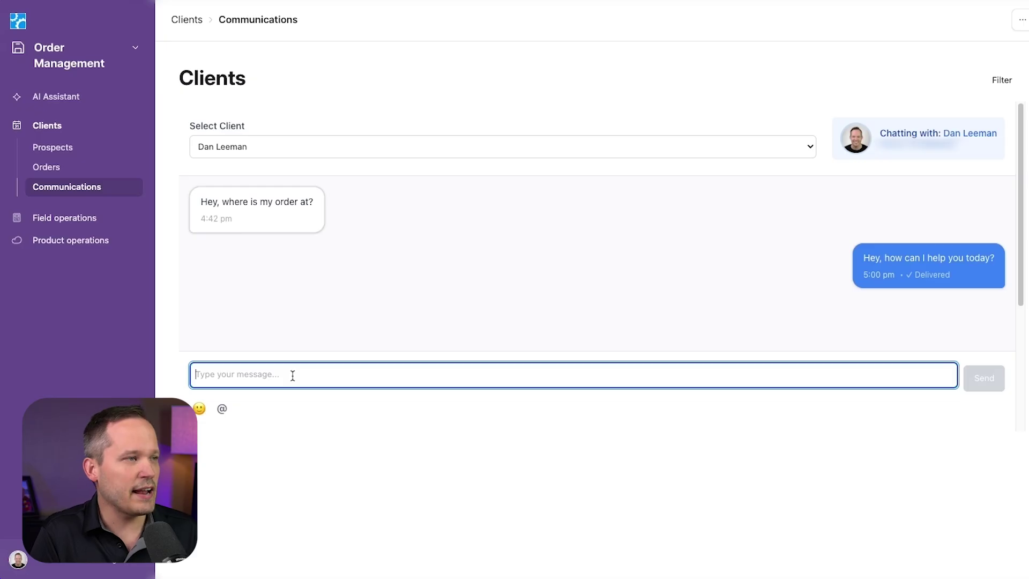
pyautogui.write('@')
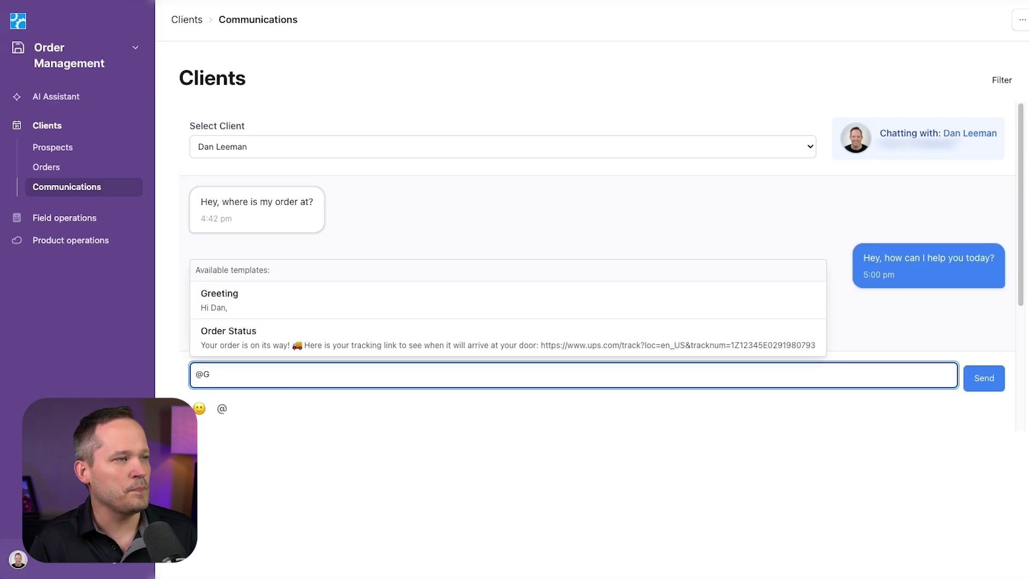
pyautogui.write('G')
pyautogui.press('Return')
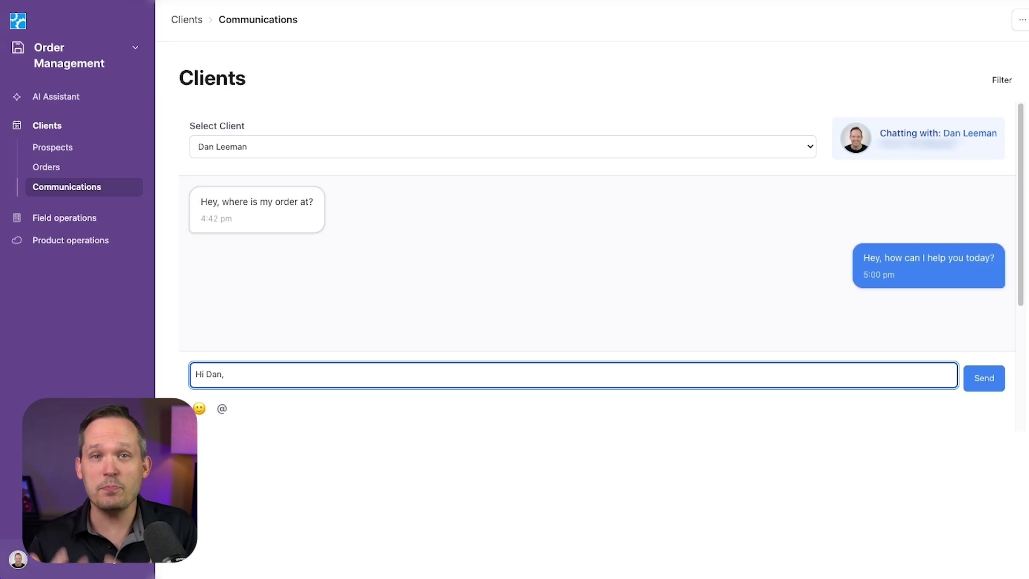
pyautogui.click(300, 146)
pyautogui.click(300, 169)
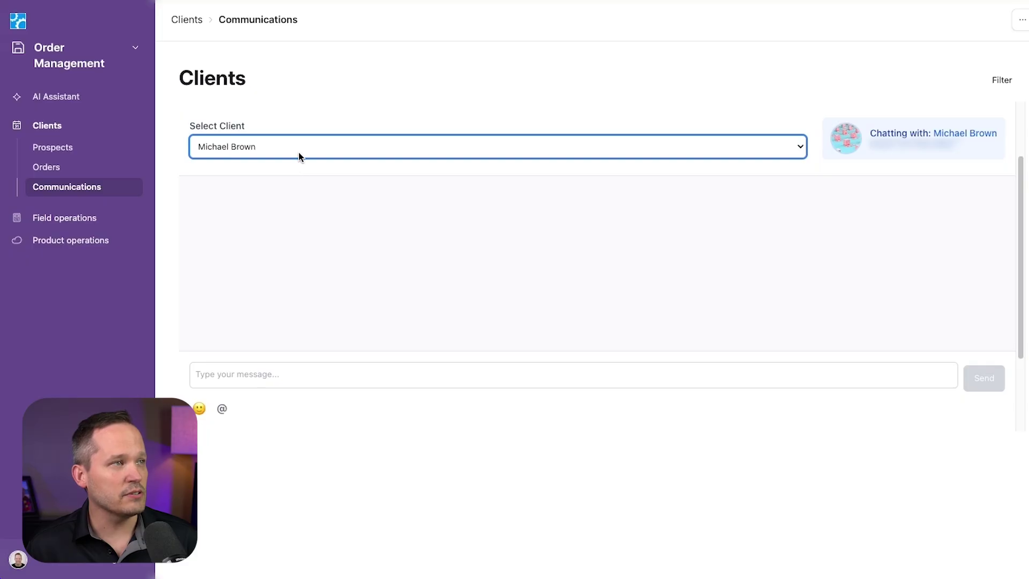
pyautogui.click(228, 374)
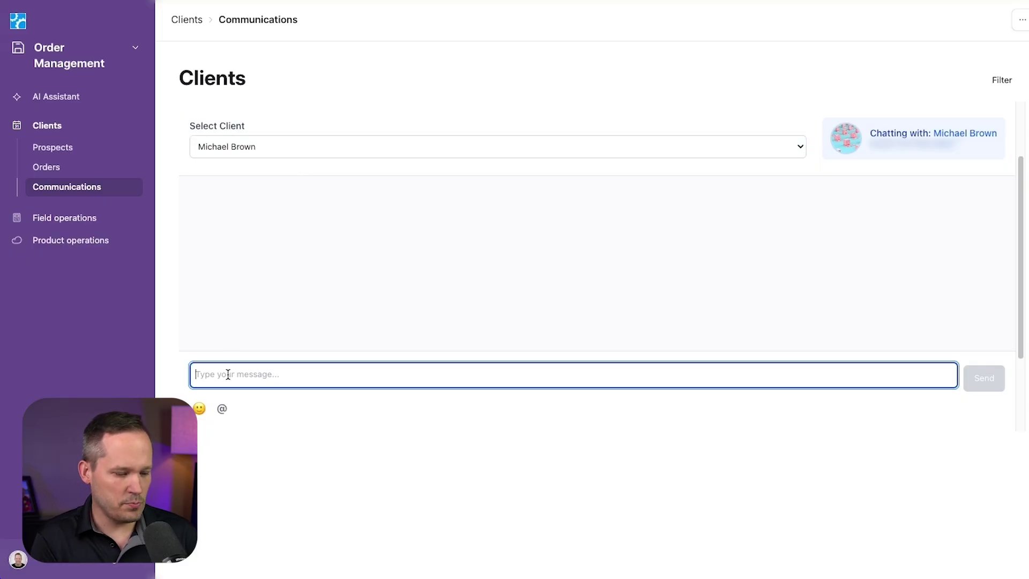
pyautogui.write('@gr')
pyautogui.press('Return')
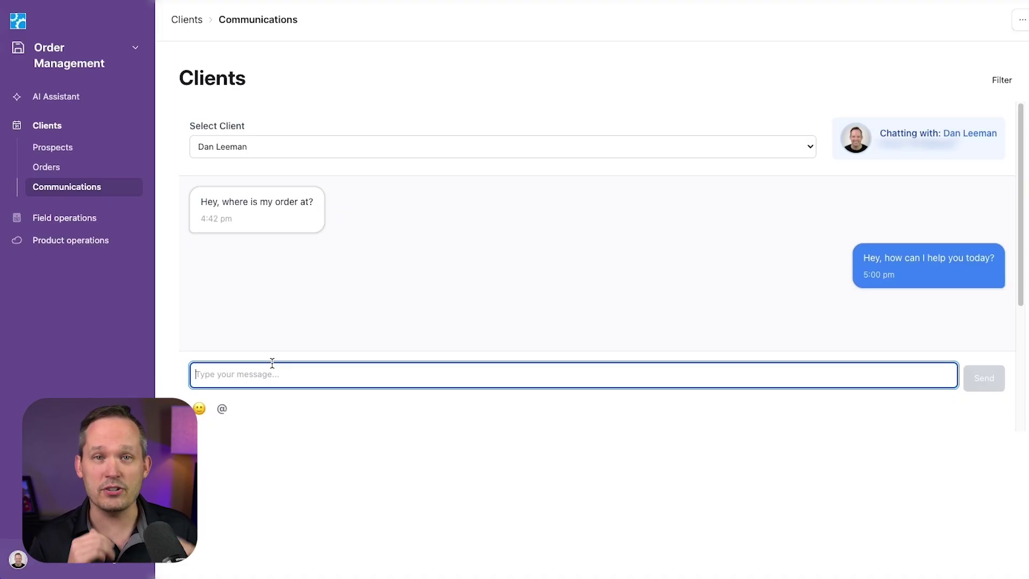
pyautogui.write('@or')
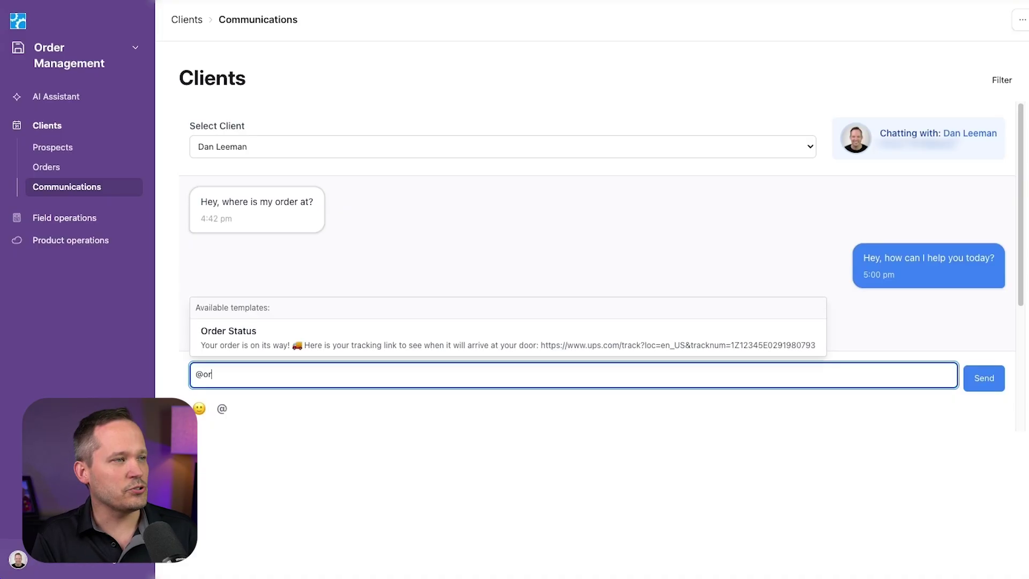
# Step: Switch the chat to a different client, insert the Order Status template, and view that client's record details
pyautogui.press('Return')
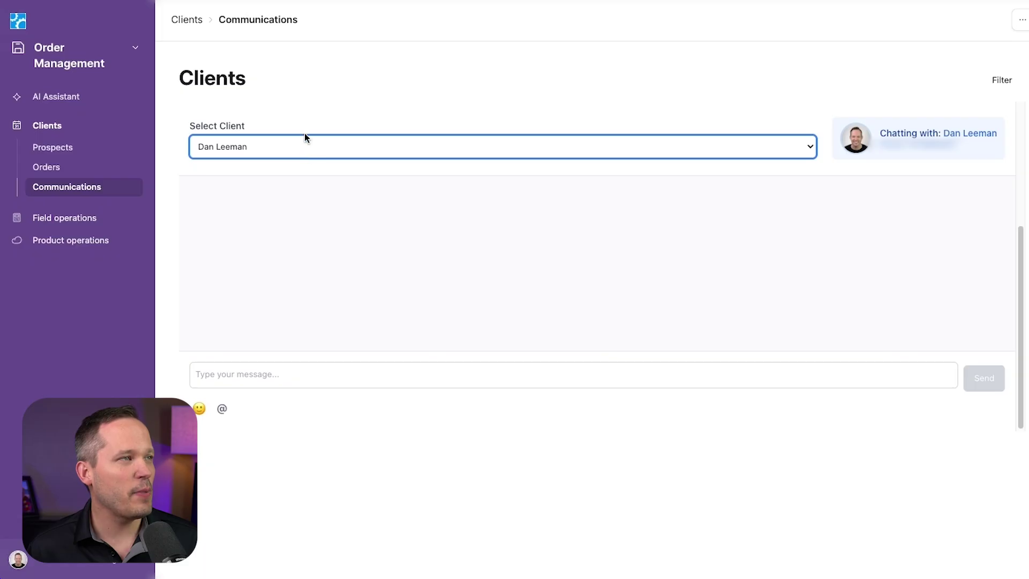
pyautogui.click(301, 165)
pyautogui.click(265, 378)
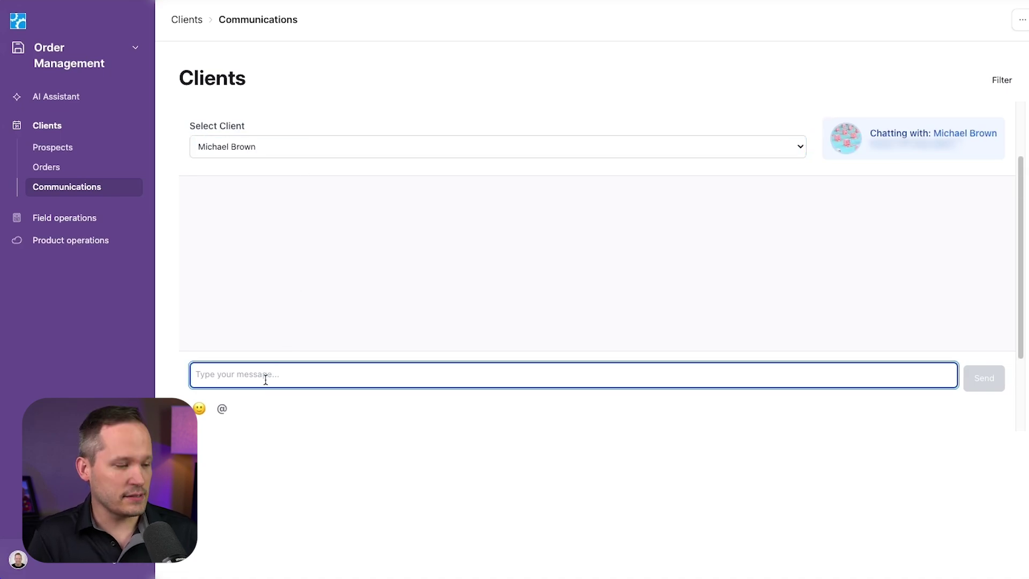
pyautogui.write('@or')
pyautogui.click(299, 349)
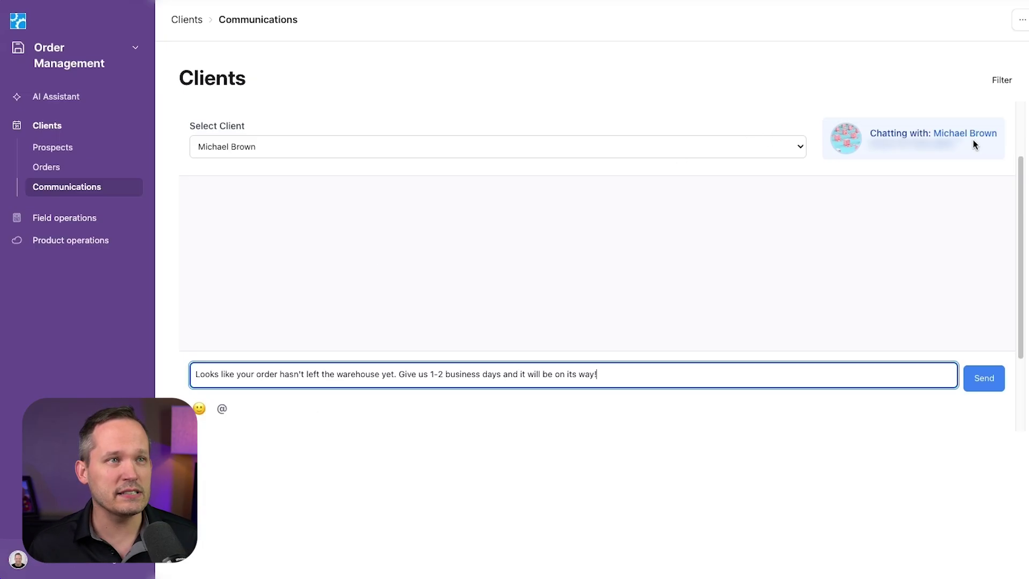
pyautogui.click(959, 133)
pyautogui.scroll(-1, 887, 366)
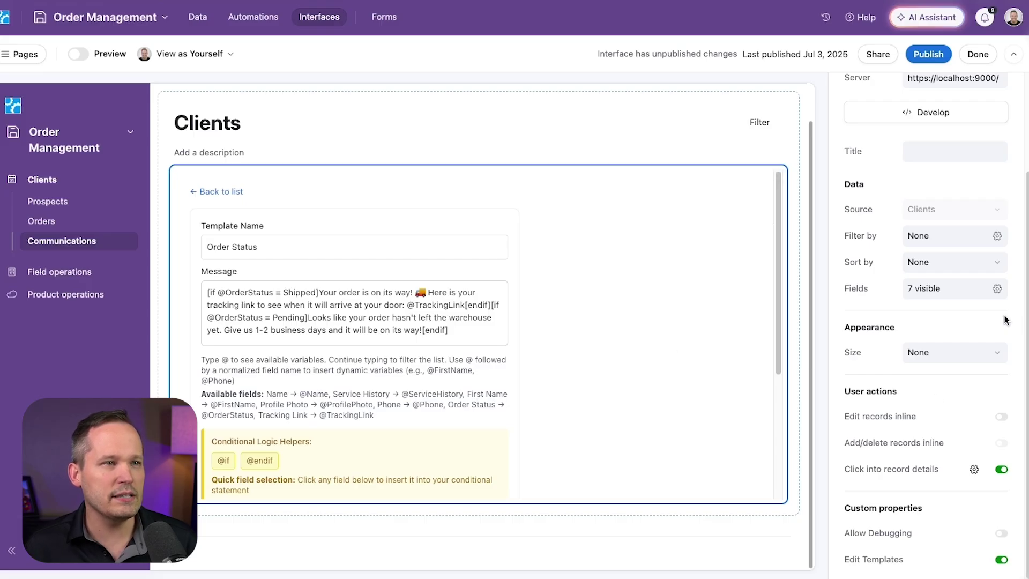
# Step: Make the Order Id field visible to the extension
pyautogui.click(997, 289)
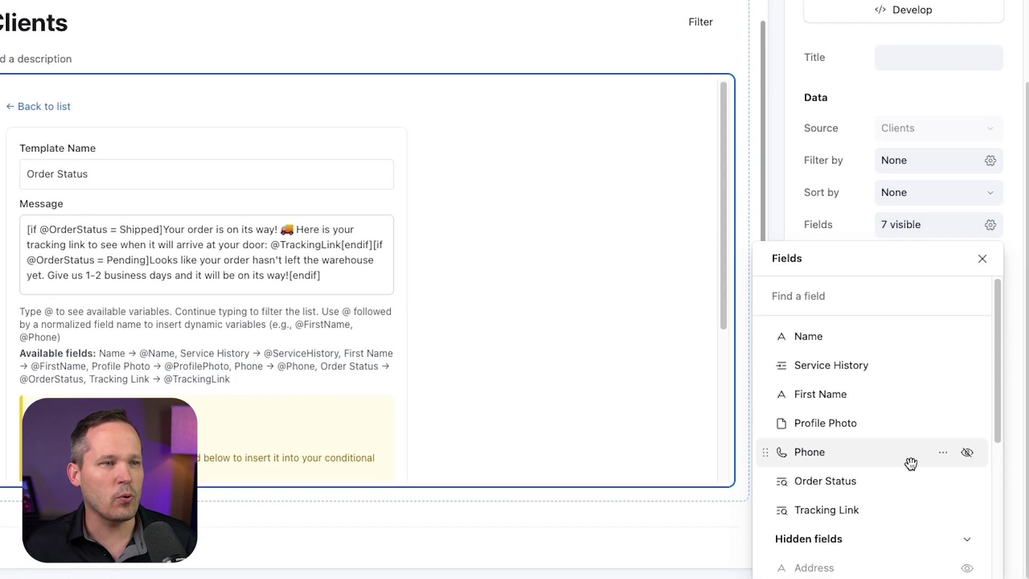
pyautogui.scroll(-5, 910, 464)
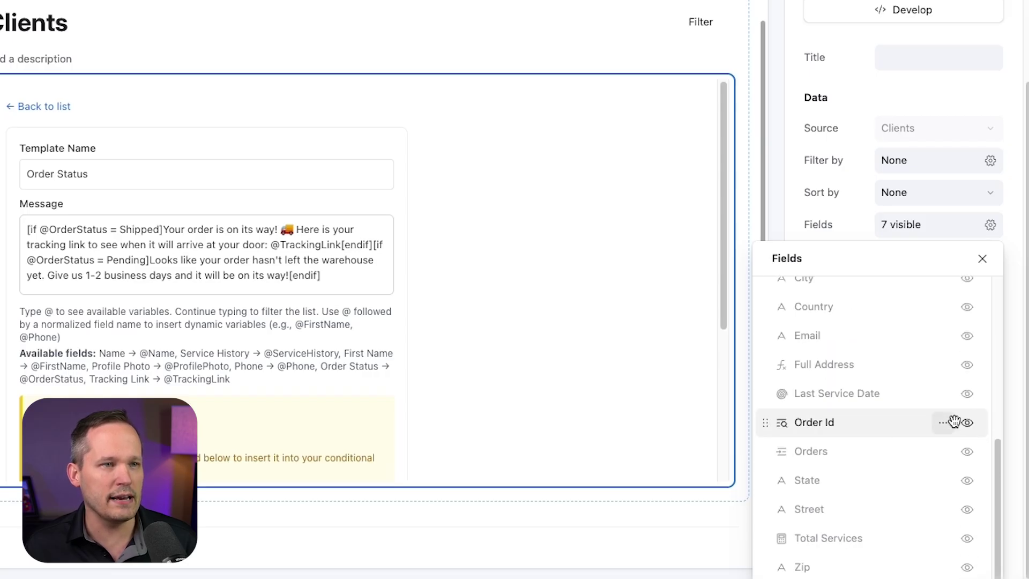
pyautogui.click(967, 423)
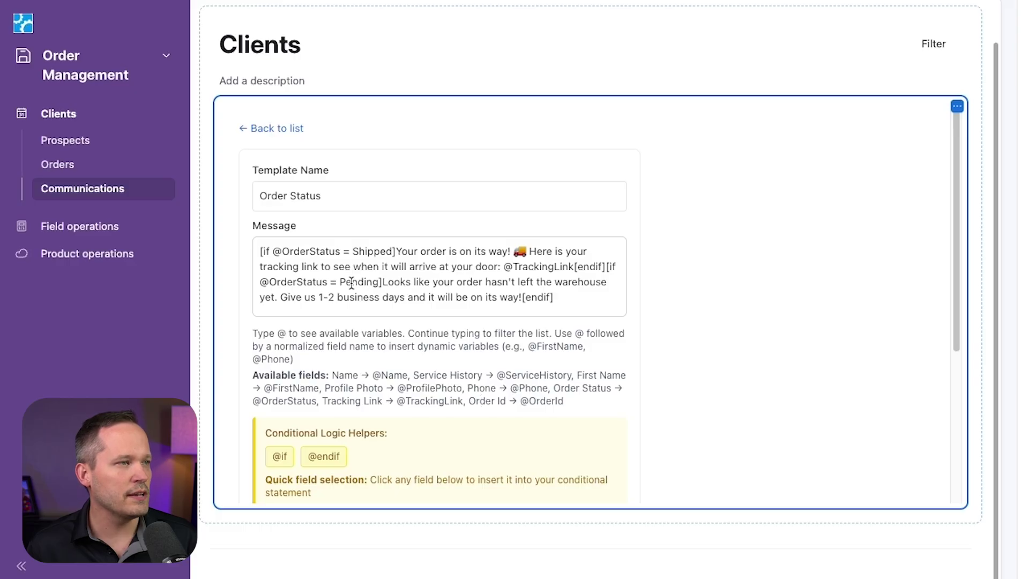
pyautogui.click(485, 281)
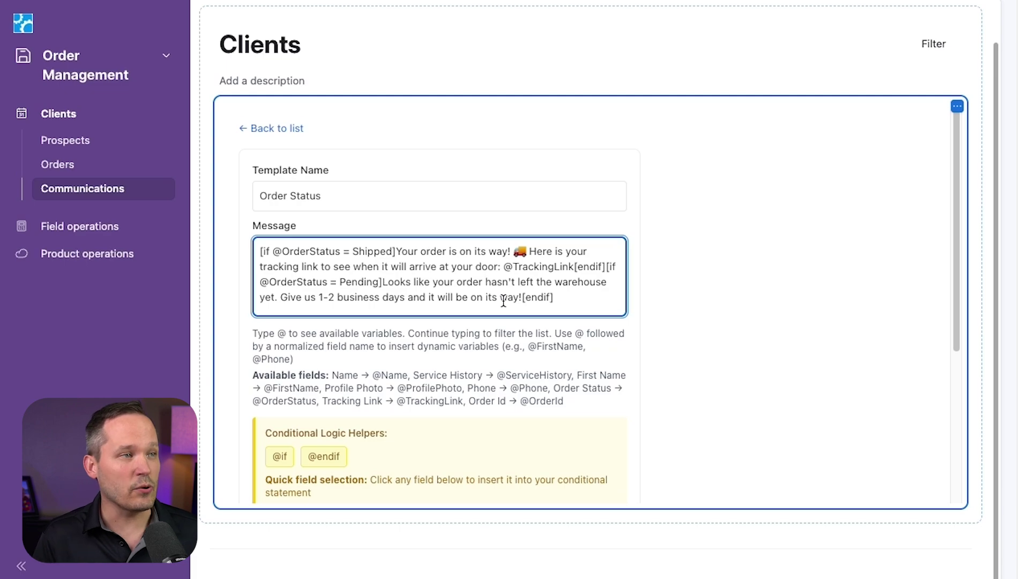
pyautogui.write('@o')
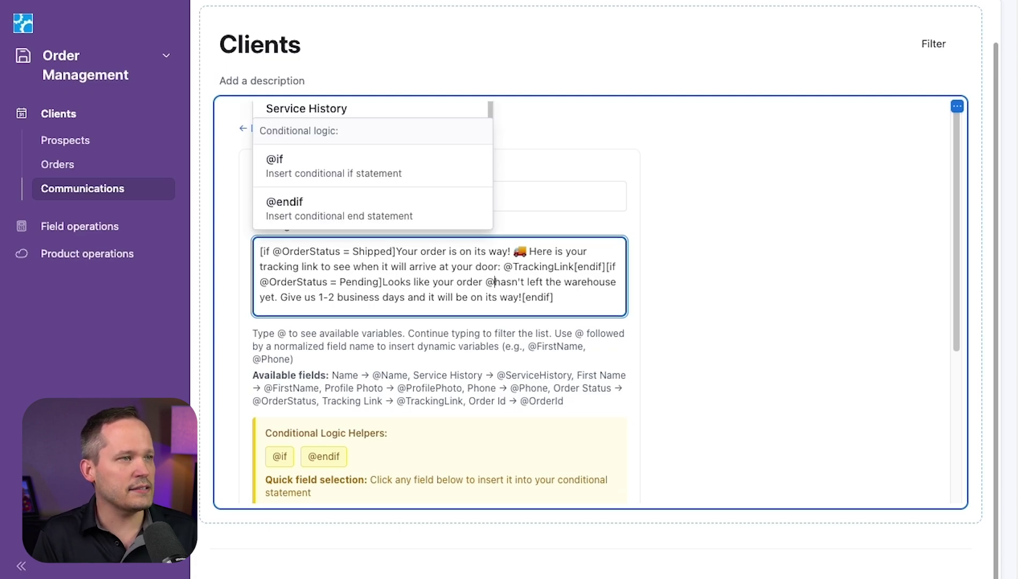
pyautogui.write('r')
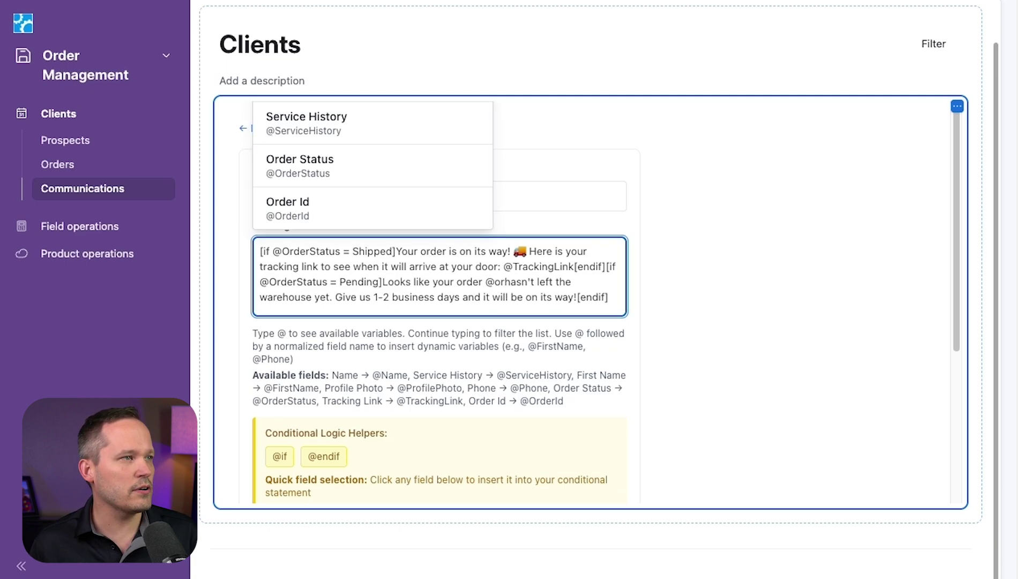
pyautogui.click(404, 212)
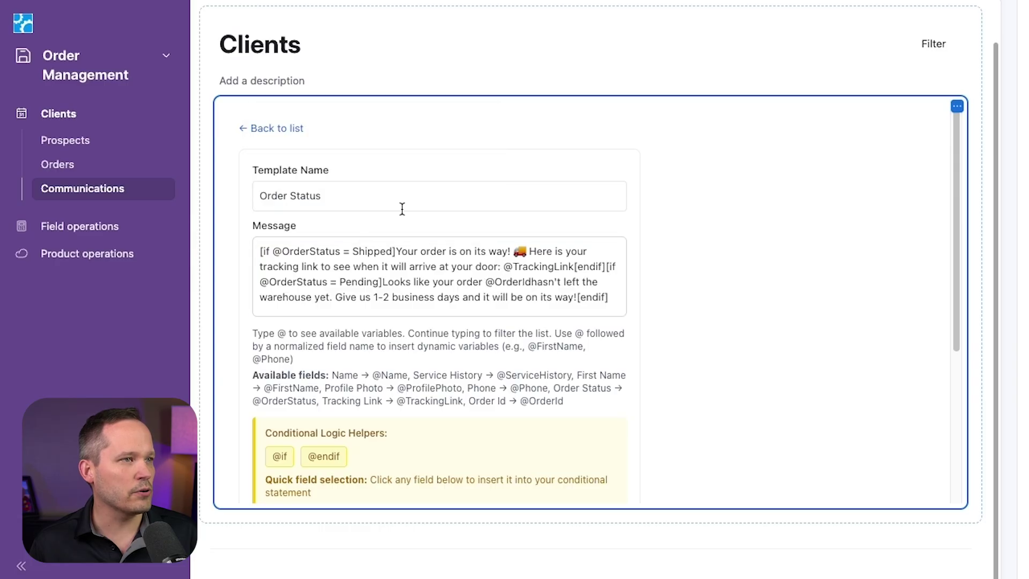
pyautogui.click(529, 284)
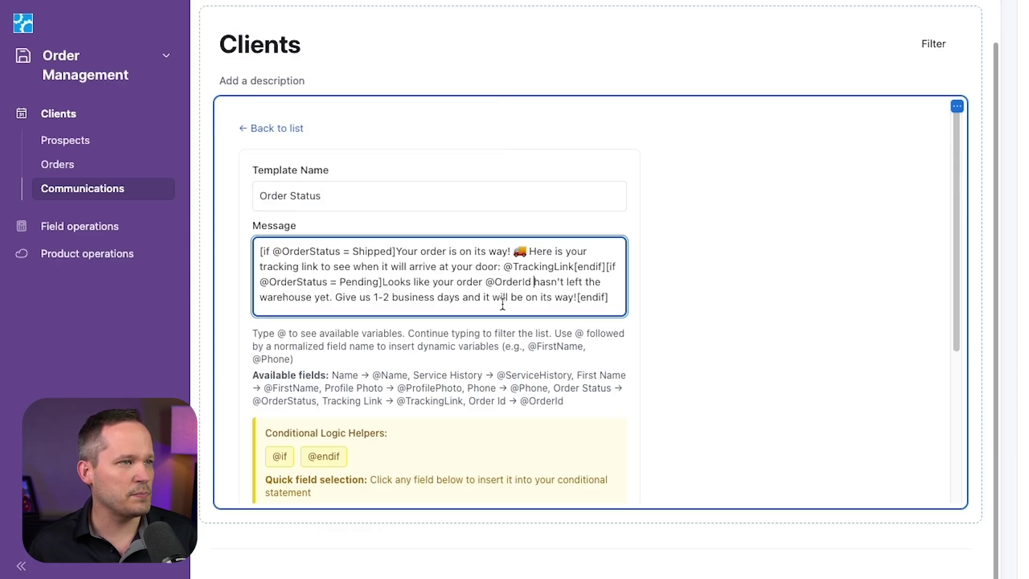
pyautogui.click(460, 298)
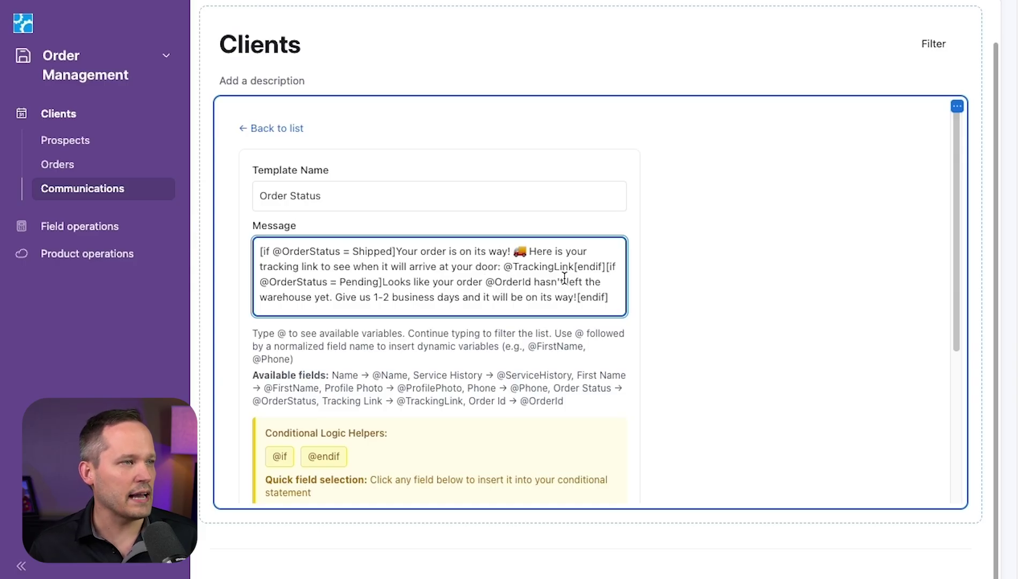
pyautogui.click(999, 556)
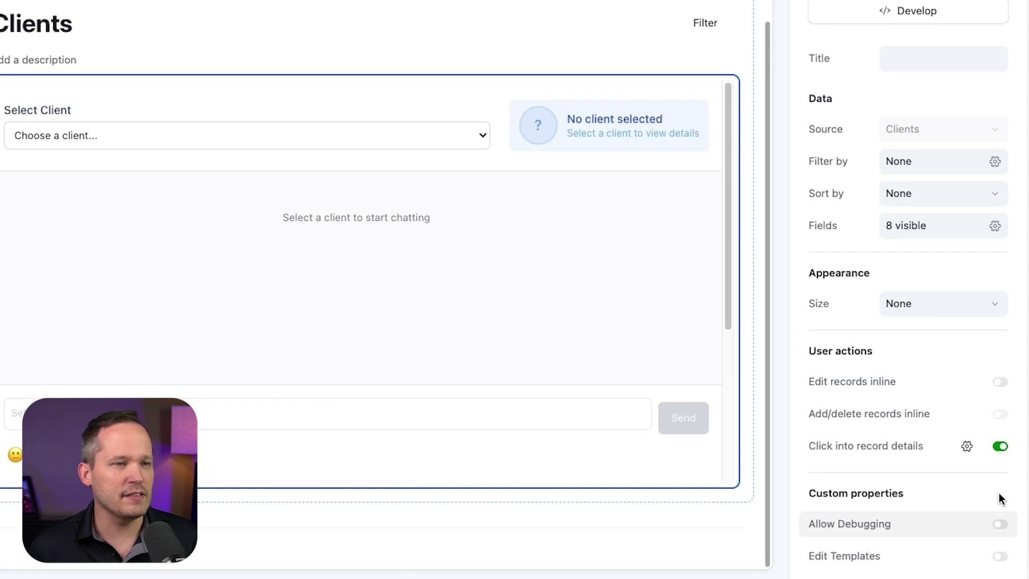
# Step: Publish the interface and insert the Order Status template showing the client's live order ID
pyautogui.click(925, 28)
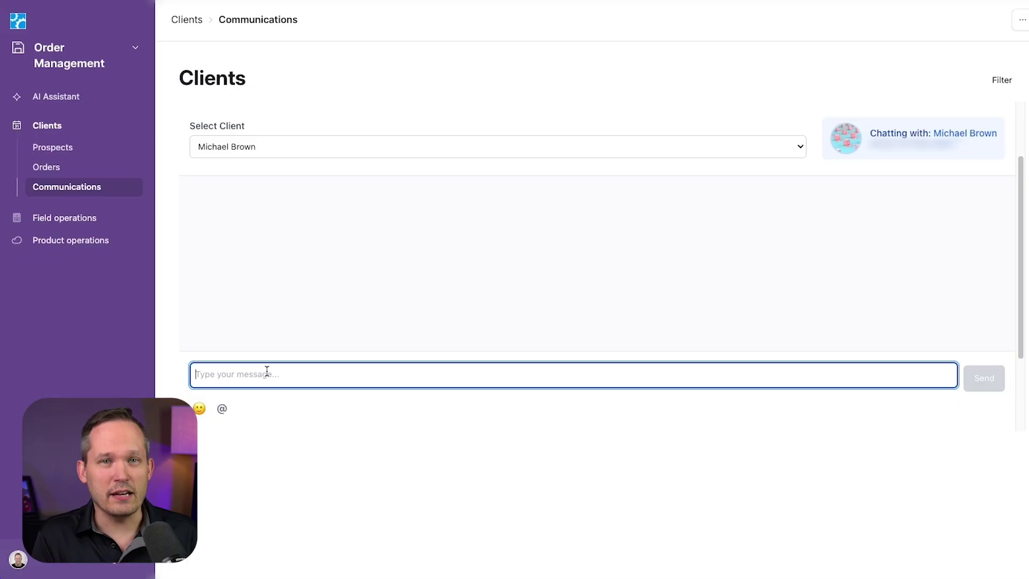
pyautogui.write('@o')
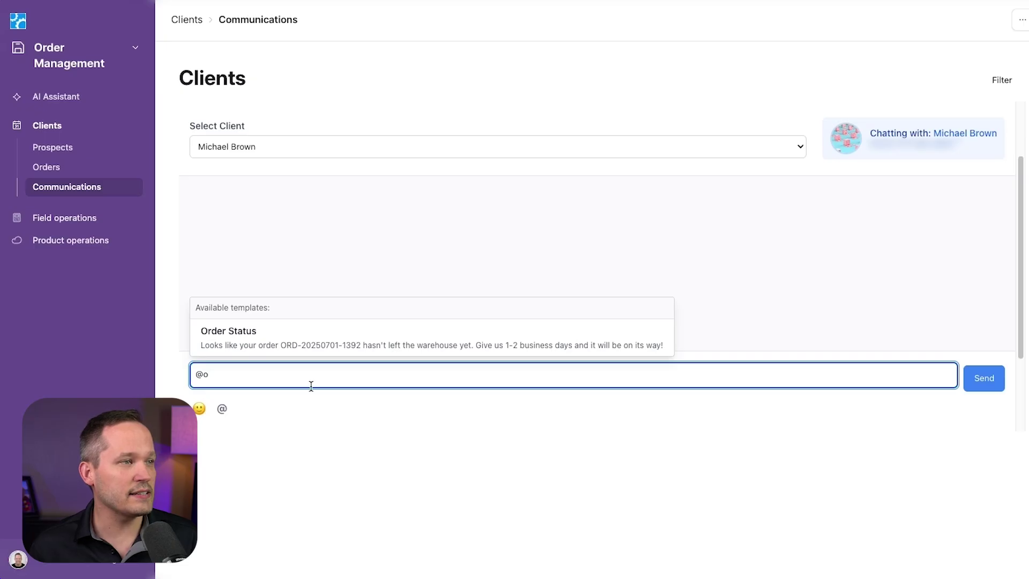
pyautogui.click(326, 348)
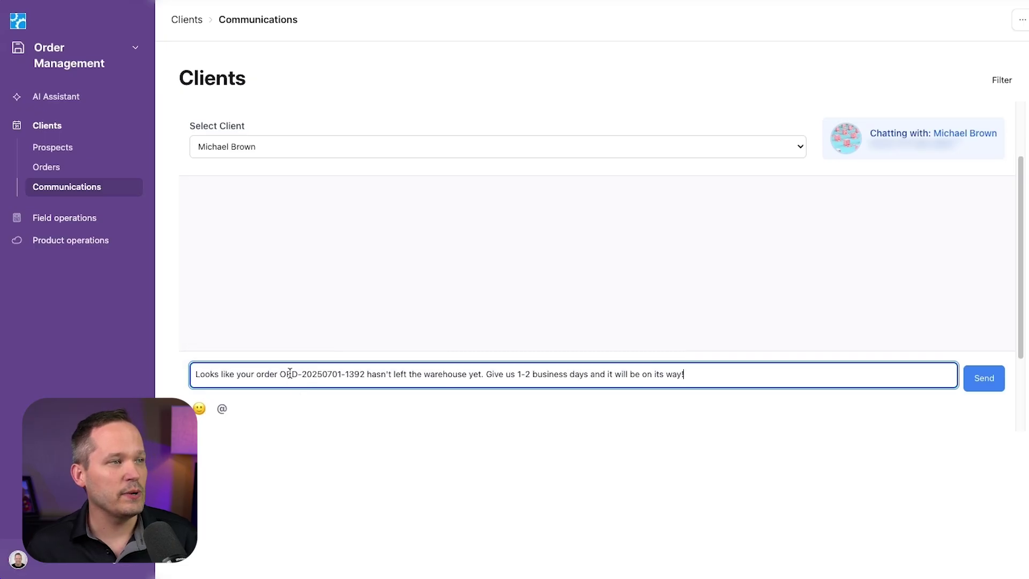